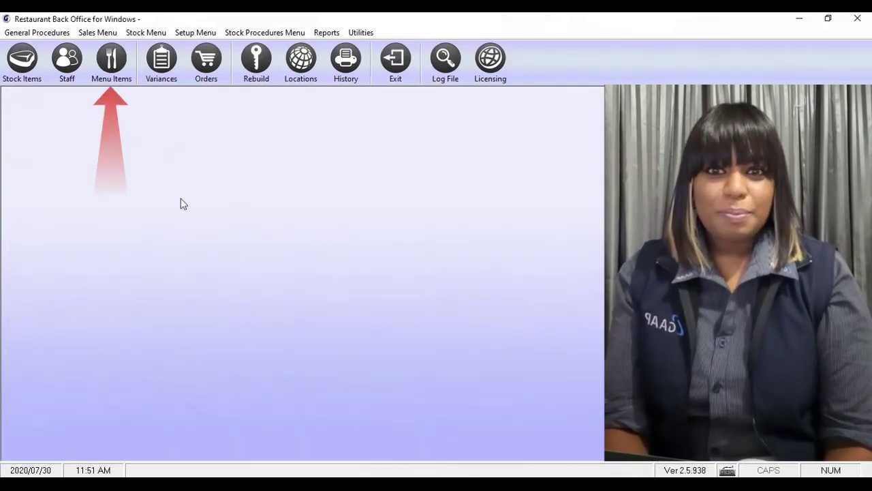
Open the Editing Menu Items list from the main toolbar
click(125, 80)
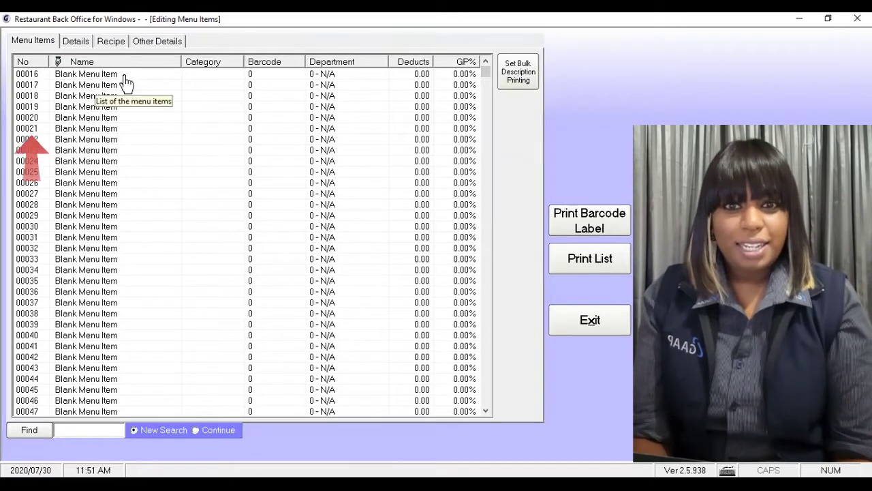
Sort the menu items by the No column so the list starts at item 00001
click(41, 64)
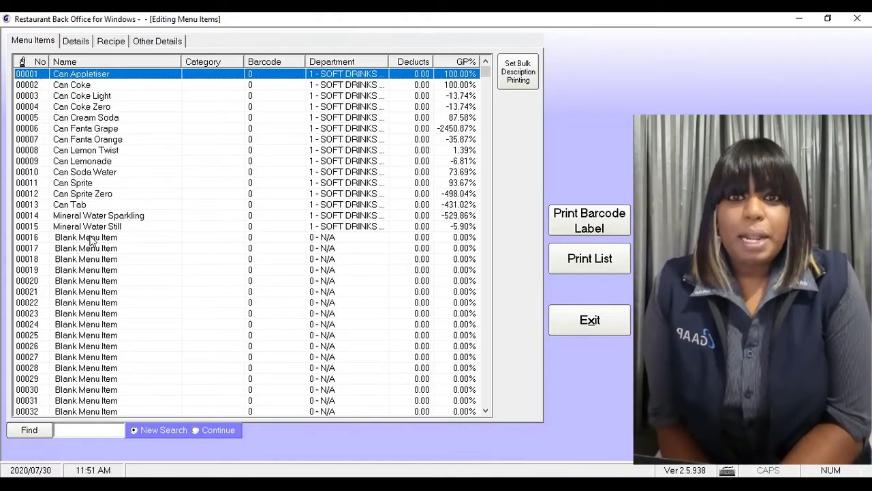
Open Blank Menu Item 00016 in edit mode and rename it Energade
double_click(90, 240)
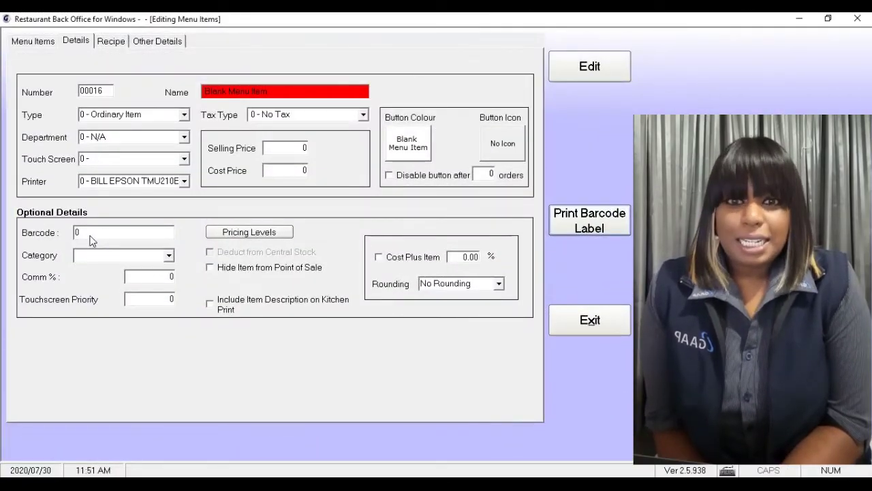
click(584, 69)
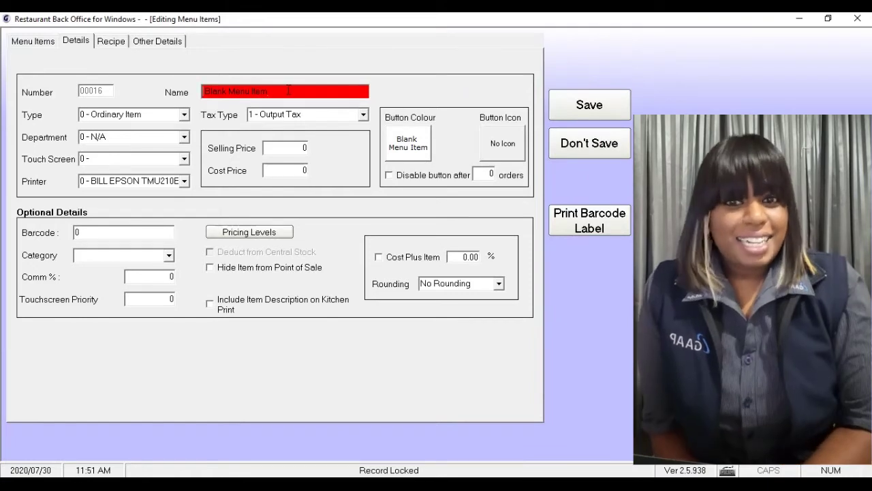
click(207, 91)
text(Energa)
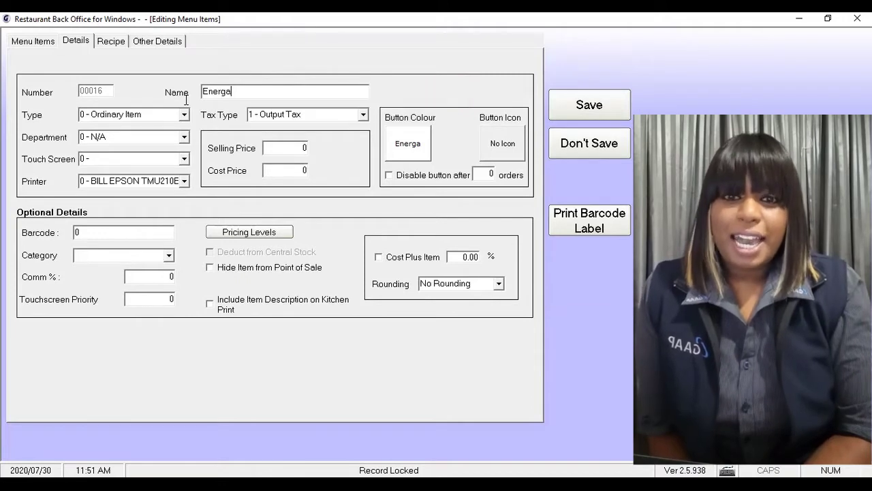
text(de)
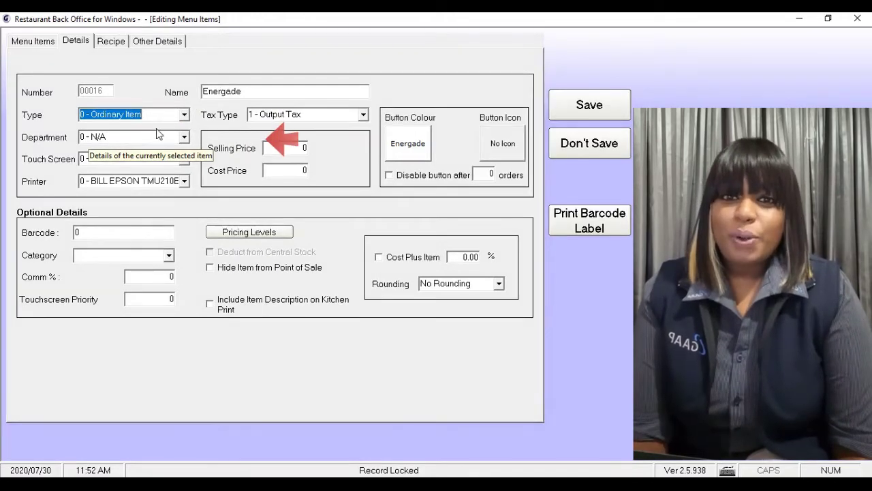
Set department and touch screen to 1 - SOFT DRINKS and printer to 2 - SERVICE EPSON TMU210B
click(183, 139)
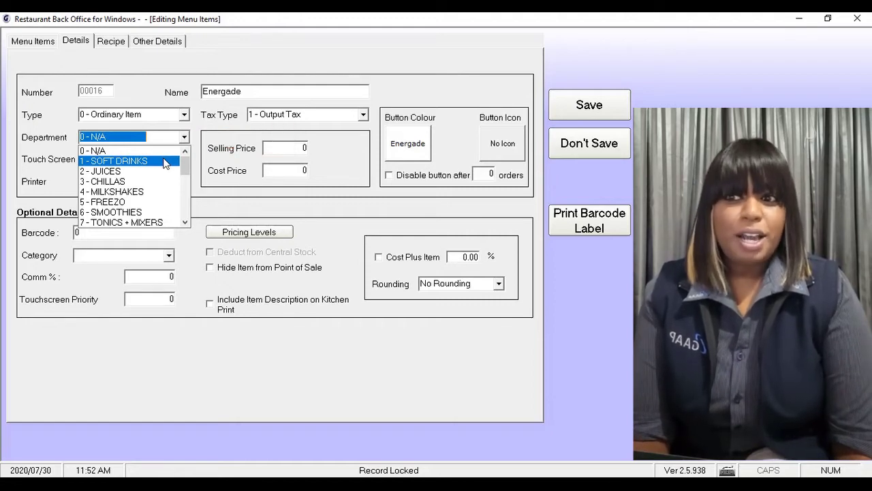
click(164, 161)
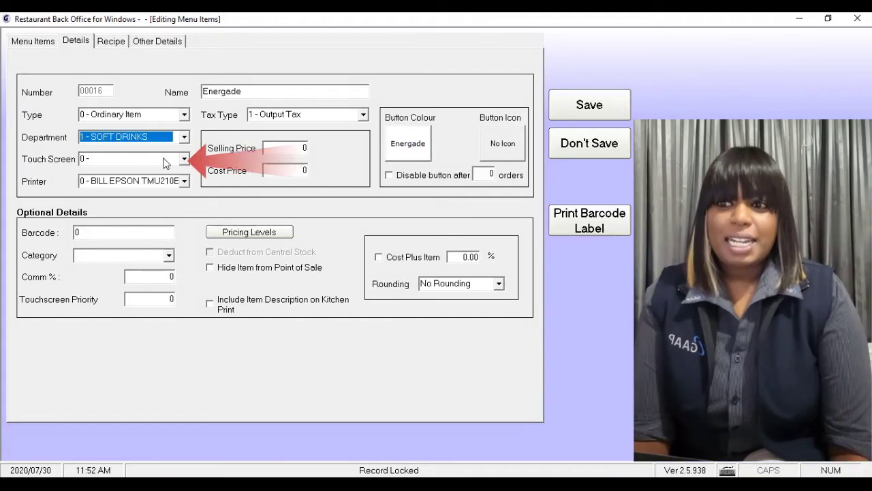
click(186, 160)
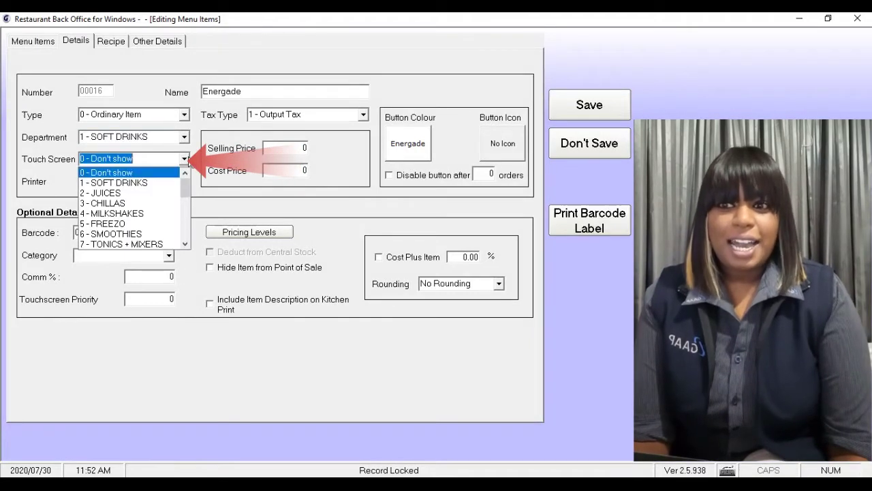
click(159, 180)
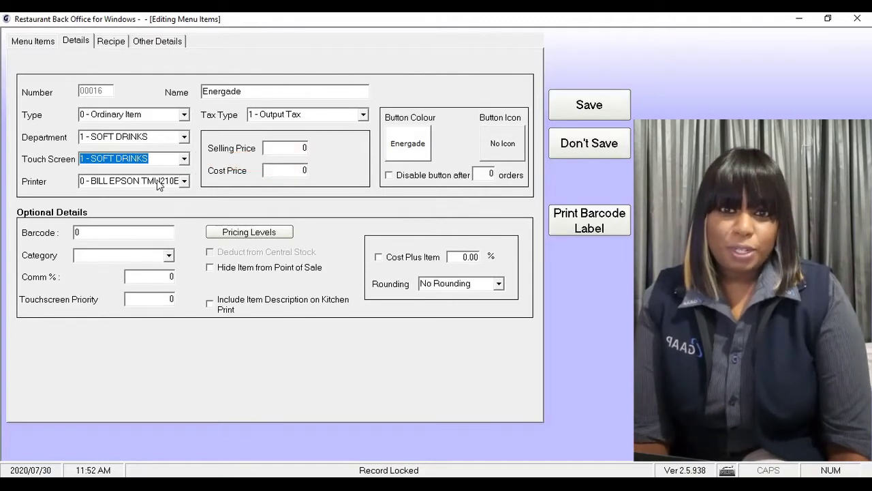
click(184, 180)
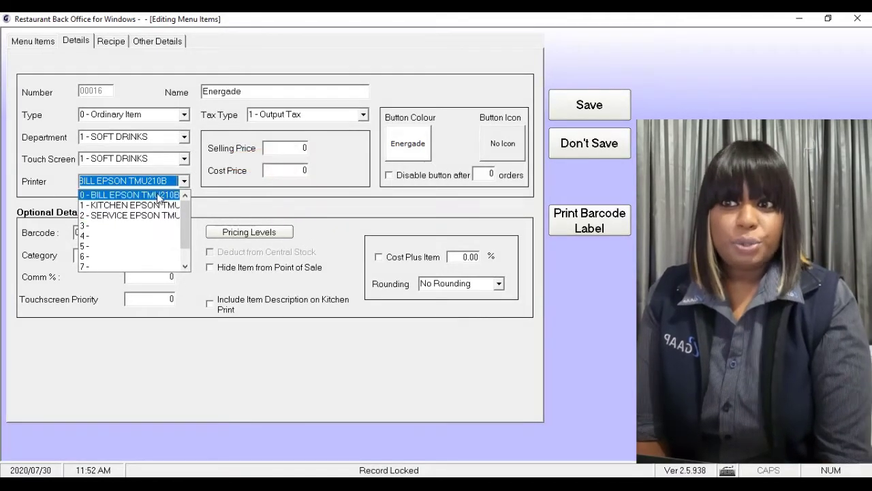
click(154, 215)
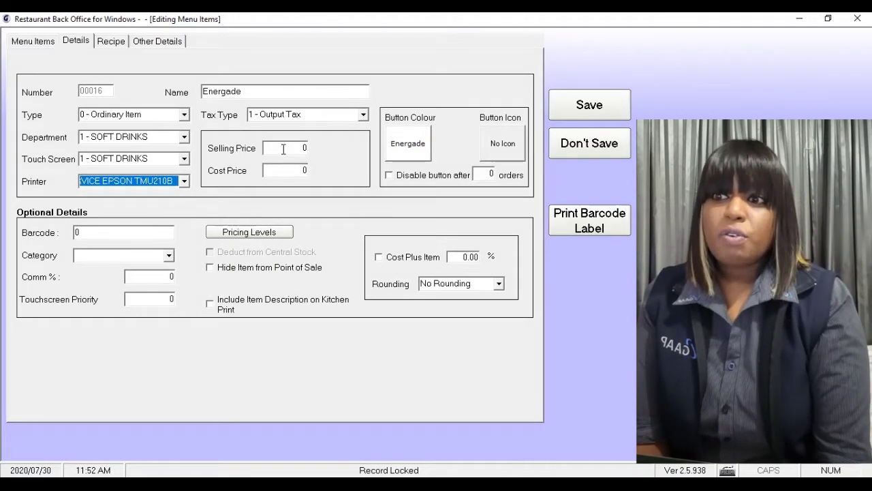
click(364, 114)
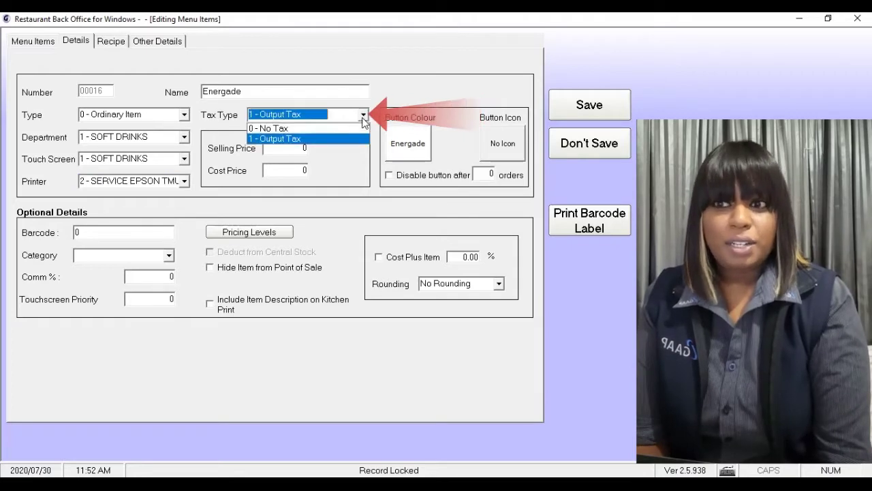
Keep tax type 1 - Output Tax and enter selling price 20 and cost price 7
click(365, 116)
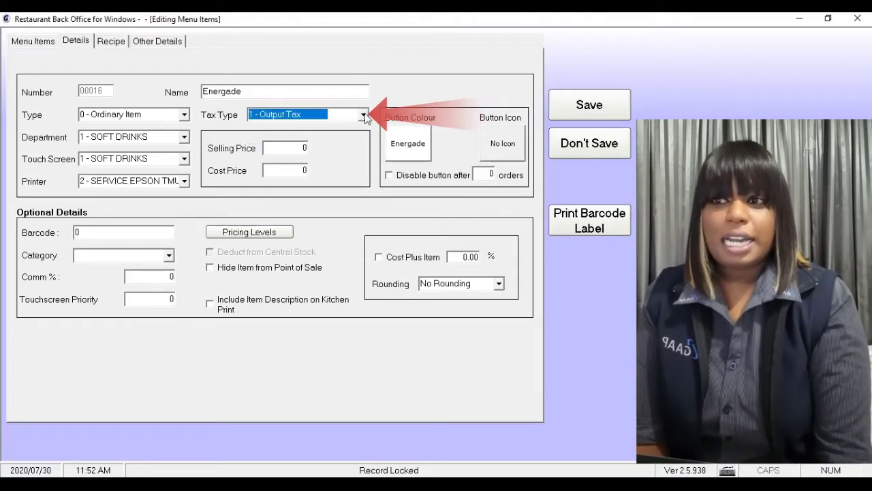
click(300, 148)
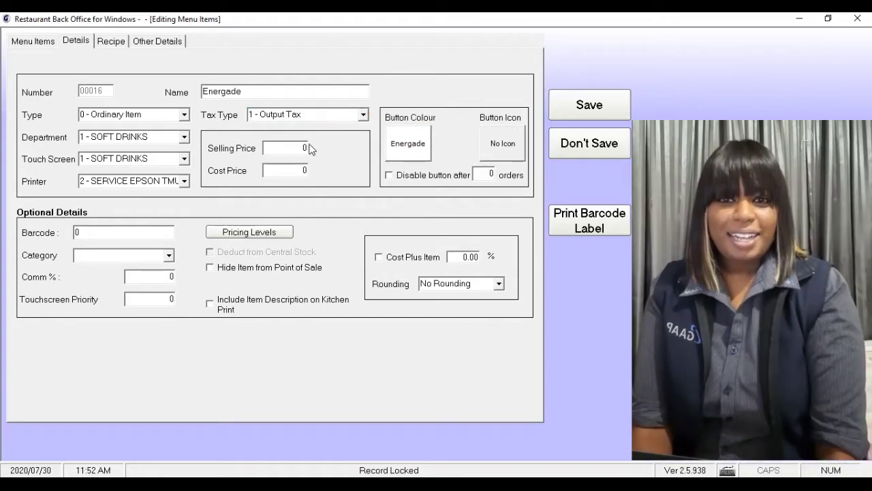
key(BackSpace)
text(20)
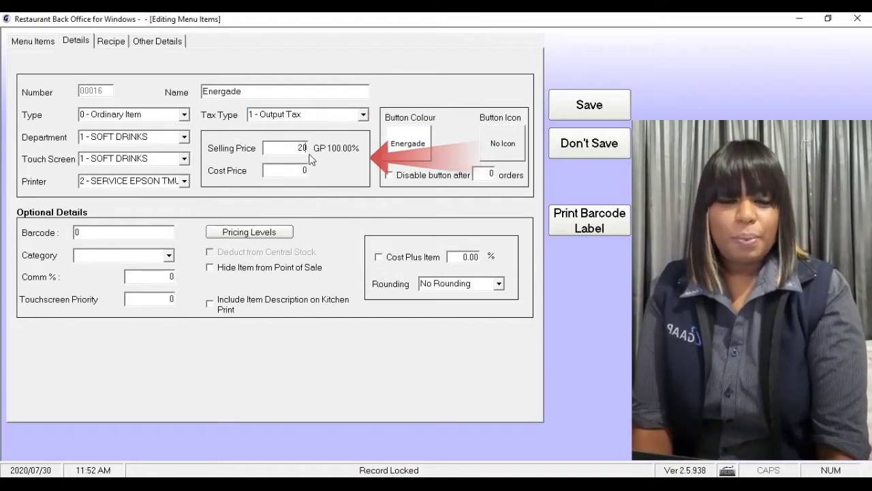
key(Tab)
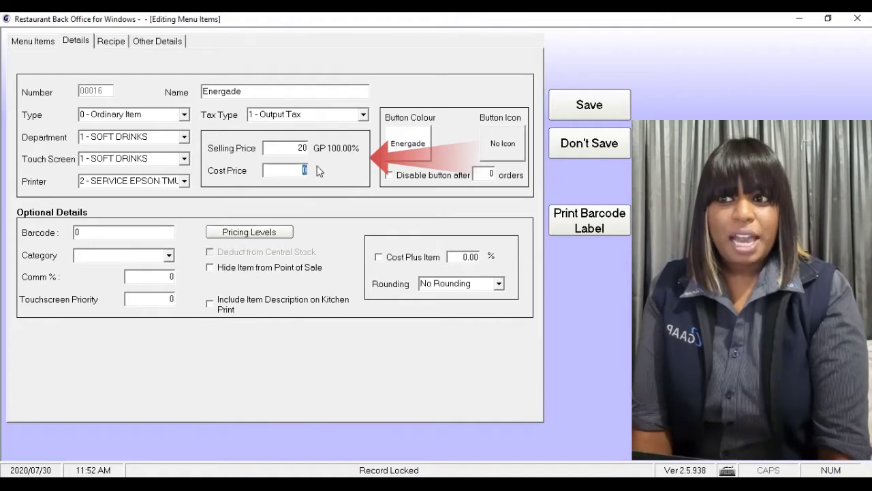
text(7)
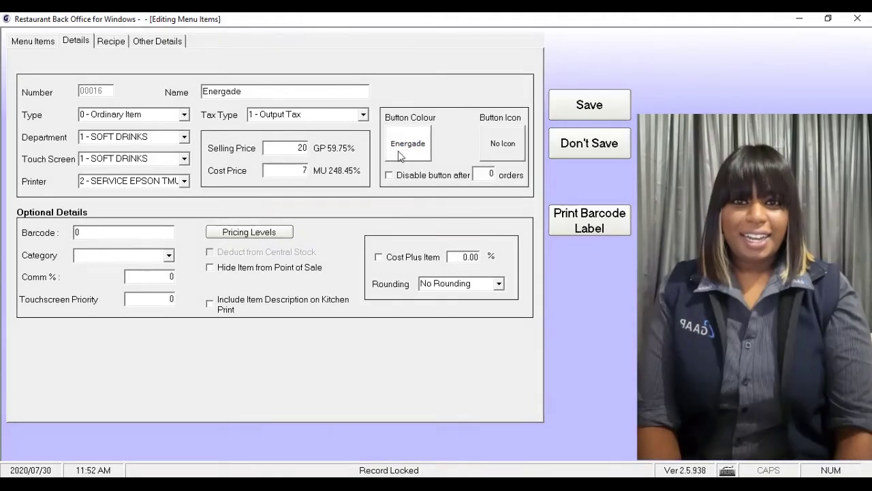
Make Energade's button blue and keep its icon at No Icon after browsing the icon files
click(399, 152)
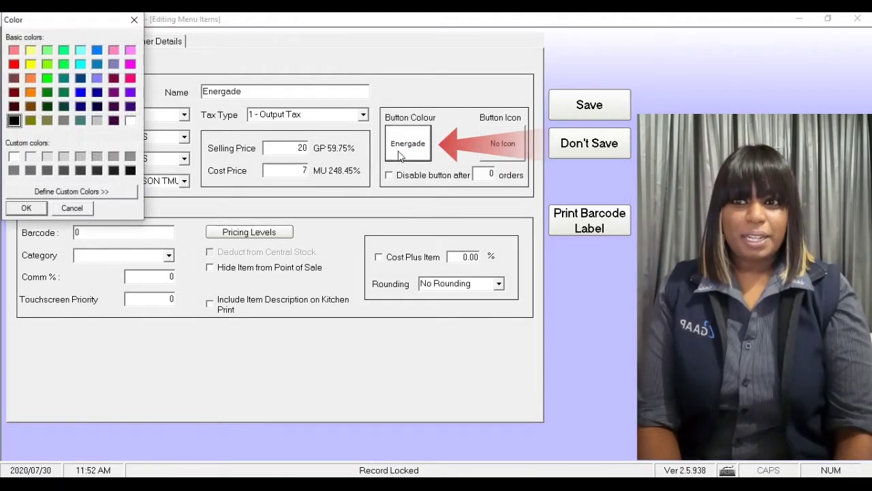
click(97, 50)
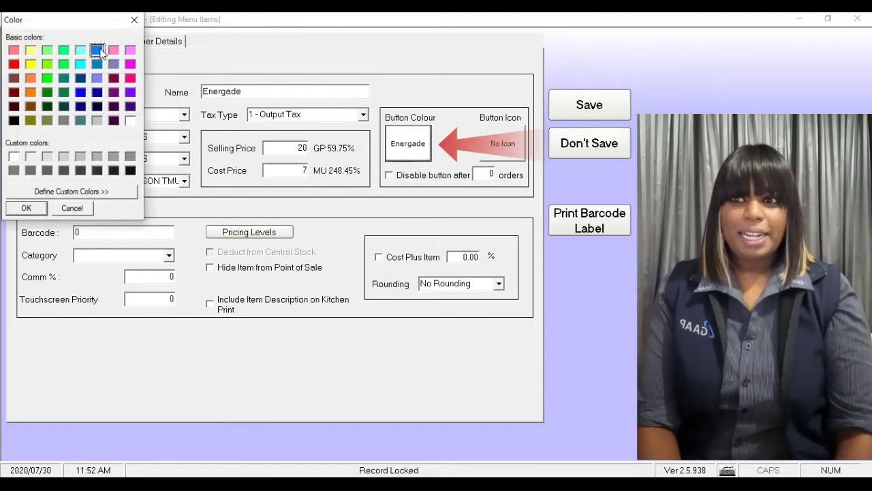
click(33, 211)
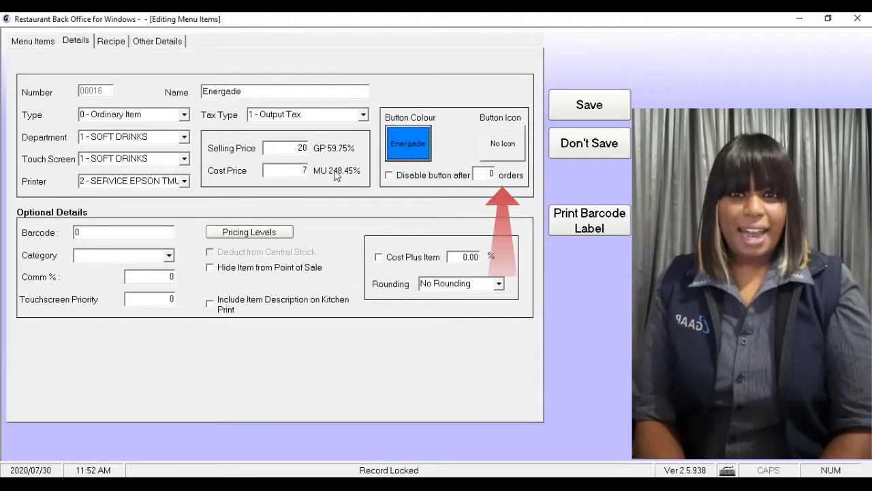
click(495, 149)
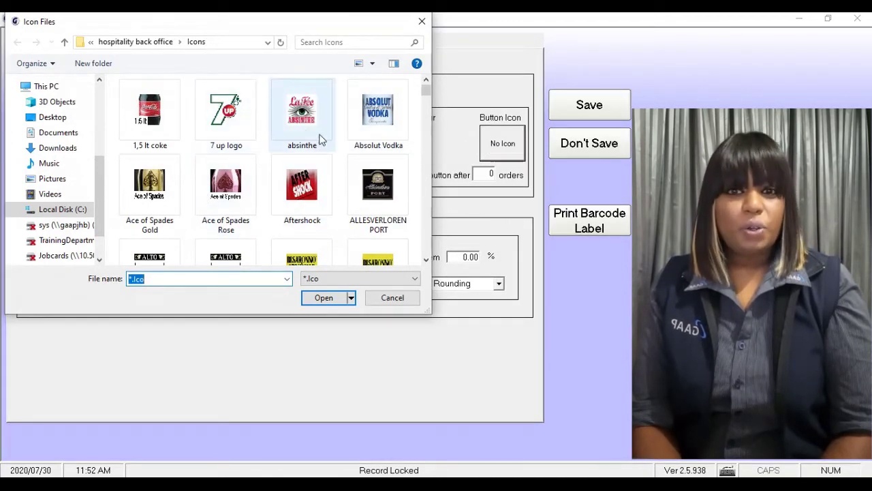
click(393, 297)
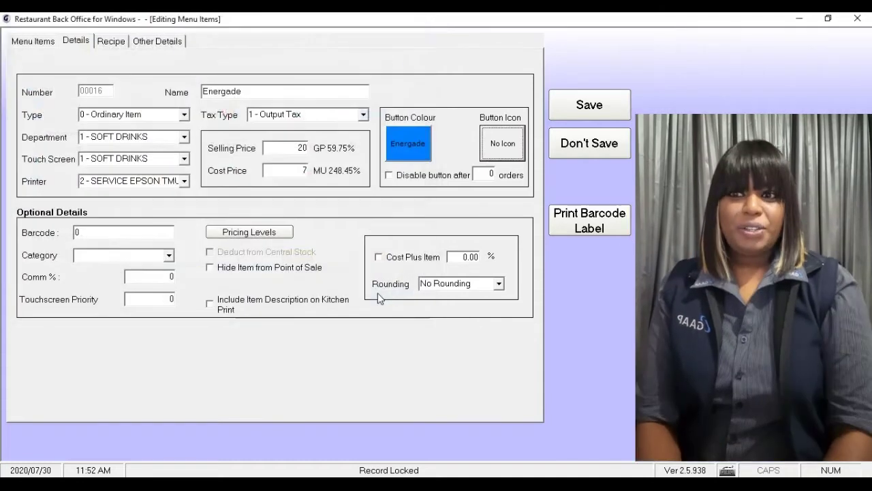
Remove the button's disable-after-orders limit, confirm the warning, and save Energade
click(389, 176)
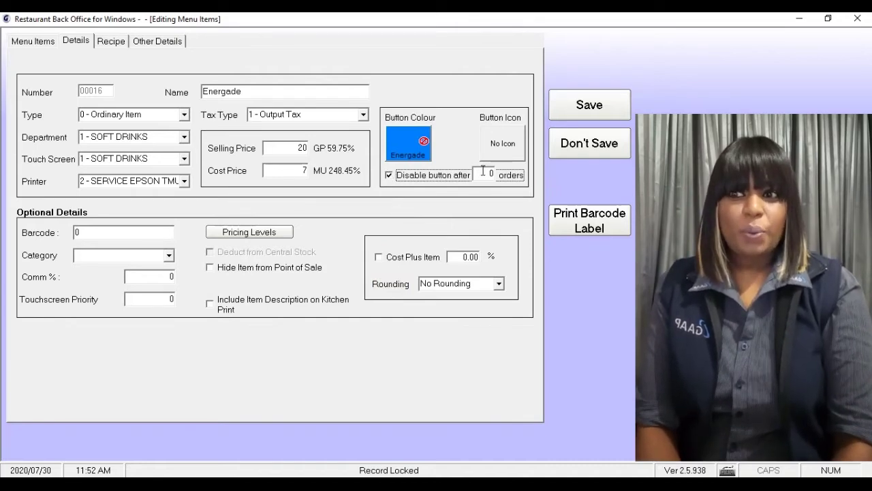
click(483, 171)
text(1)
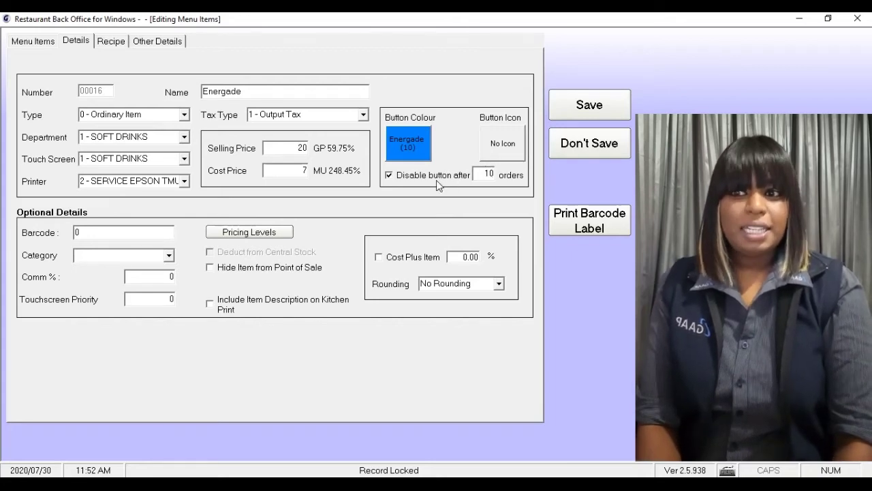
click(390, 176)
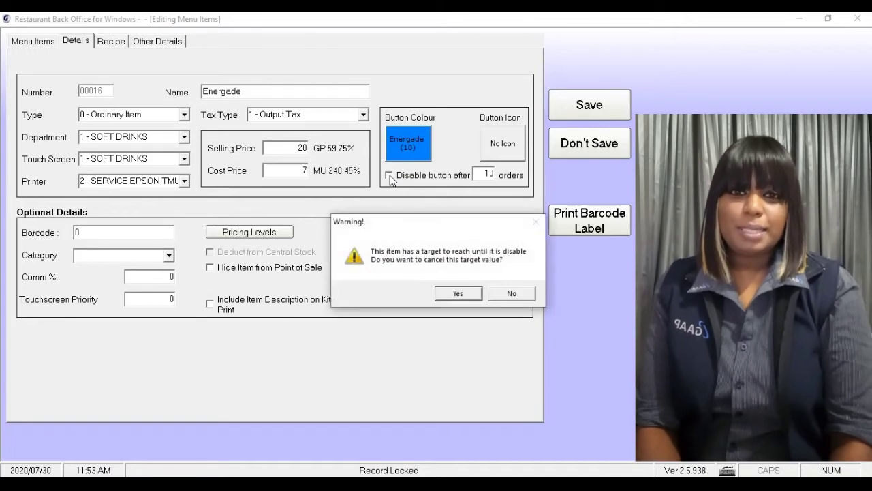
click(460, 294)
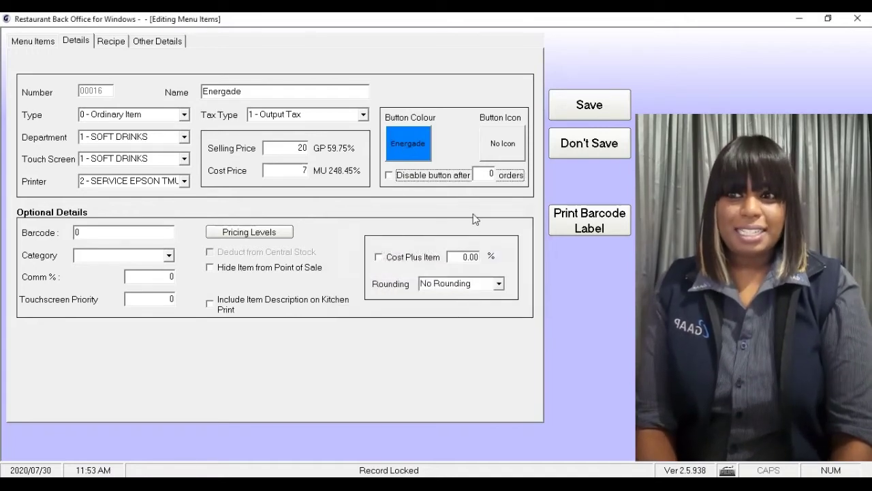
click(571, 112)
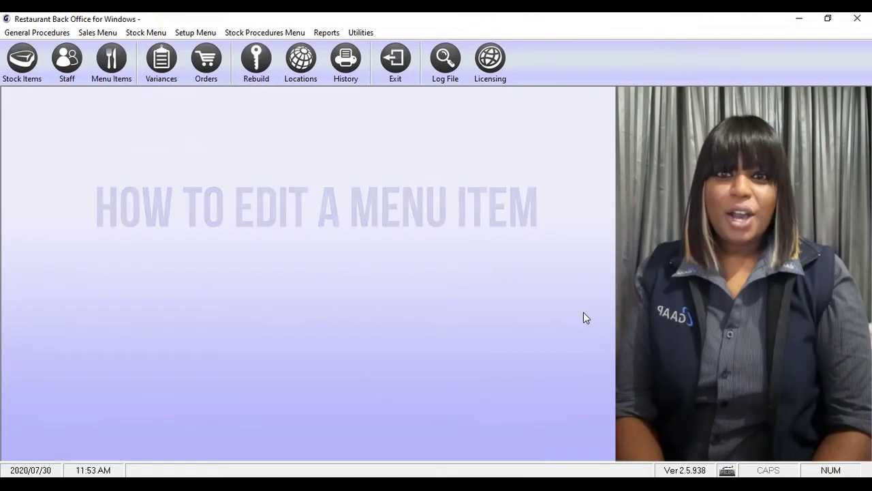
Reopen the Editing Menu Items list from the main toolbar
click(123, 74)
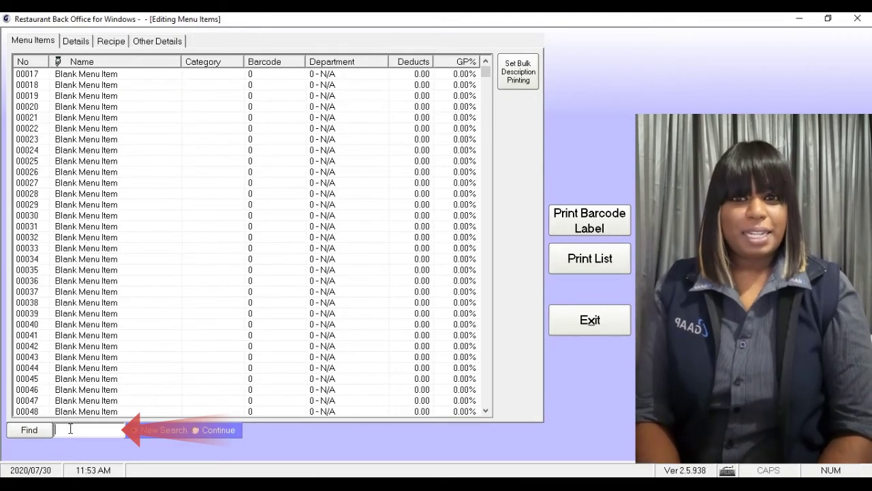
Search for 'energade' and open item 00016's details in edit mode
text(energade)
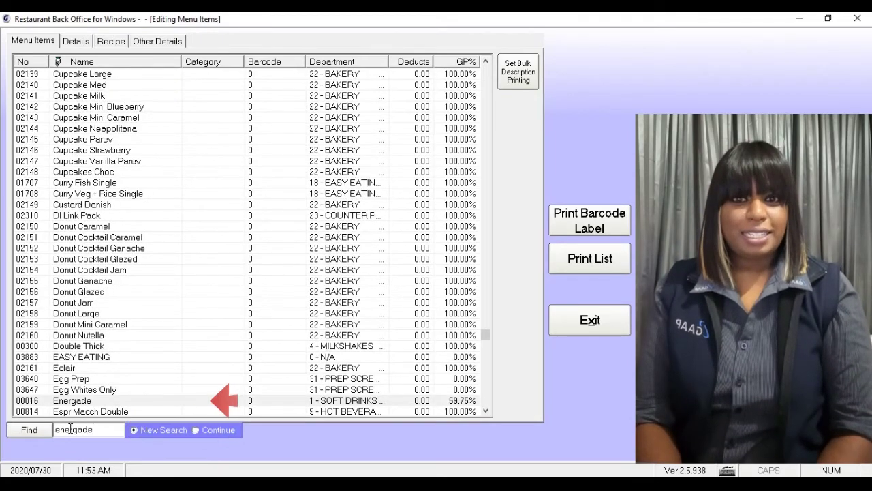
click(29, 429)
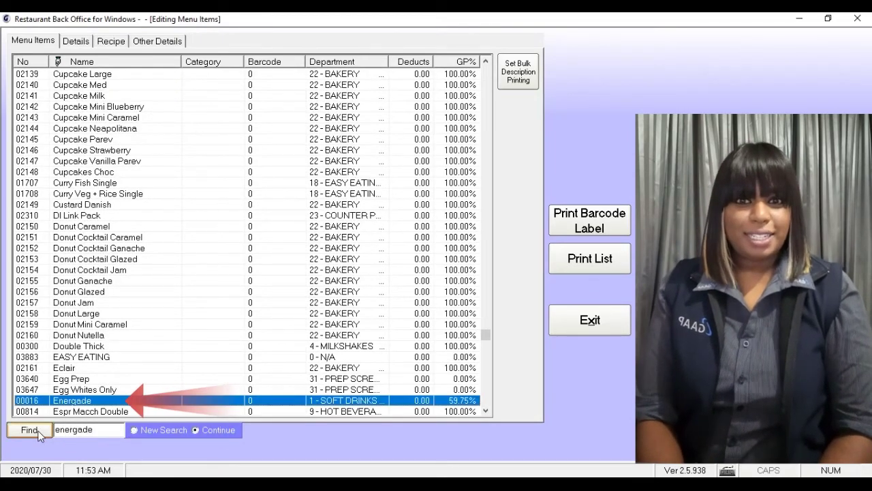
double_click(80, 402)
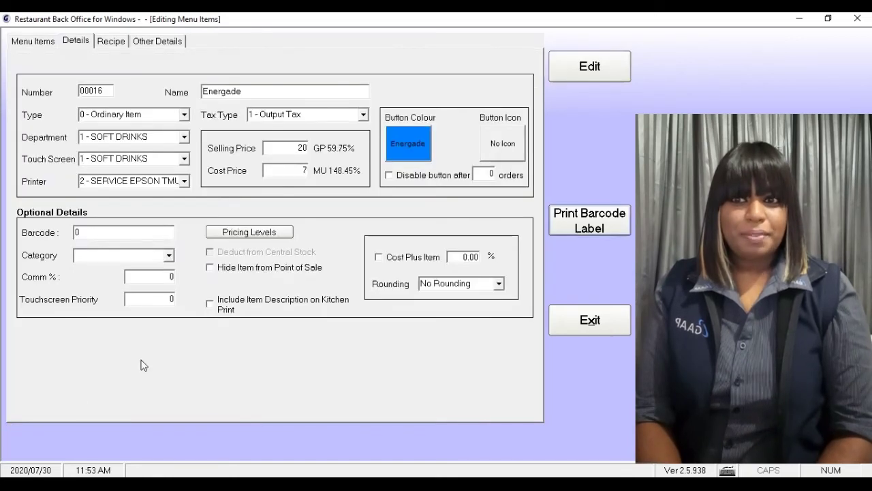
click(576, 66)
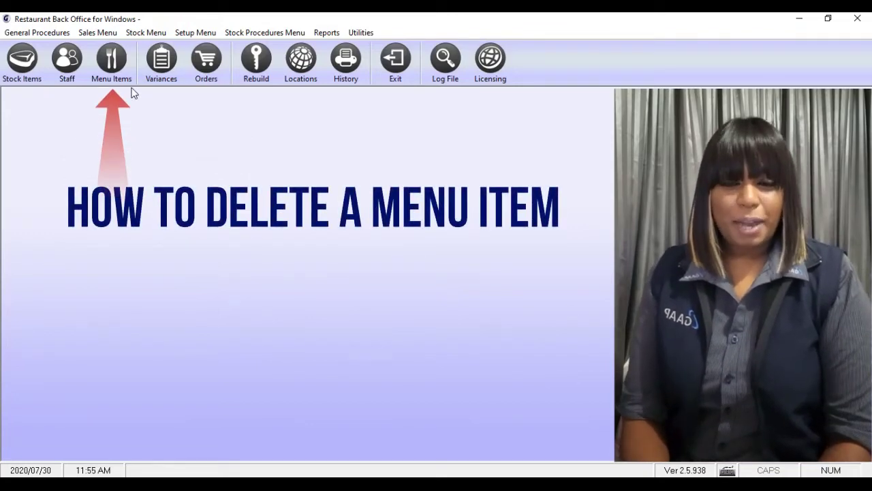
Reopen the menu items list and search it for 'energade'
click(117, 72)
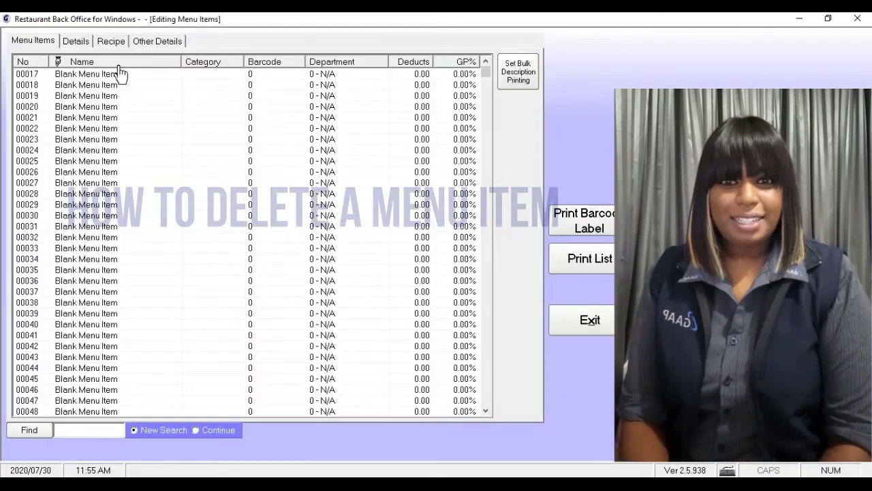
click(85, 428)
text(energad)
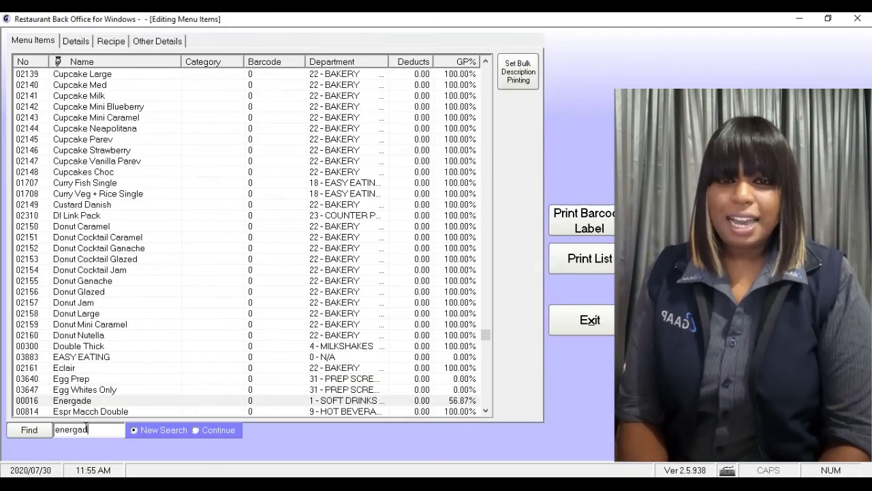
text(e)
click(29, 430)
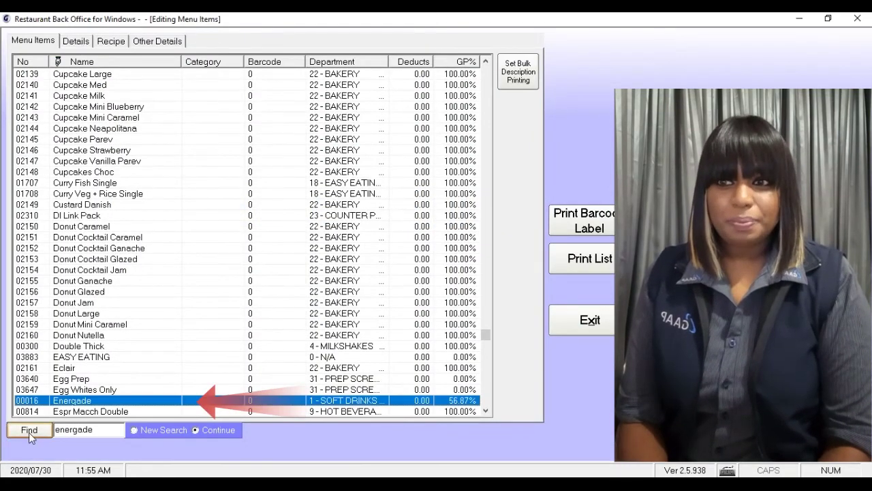
Delete the Energade item, confirming with Yes, and close the list
right_click(84, 402)
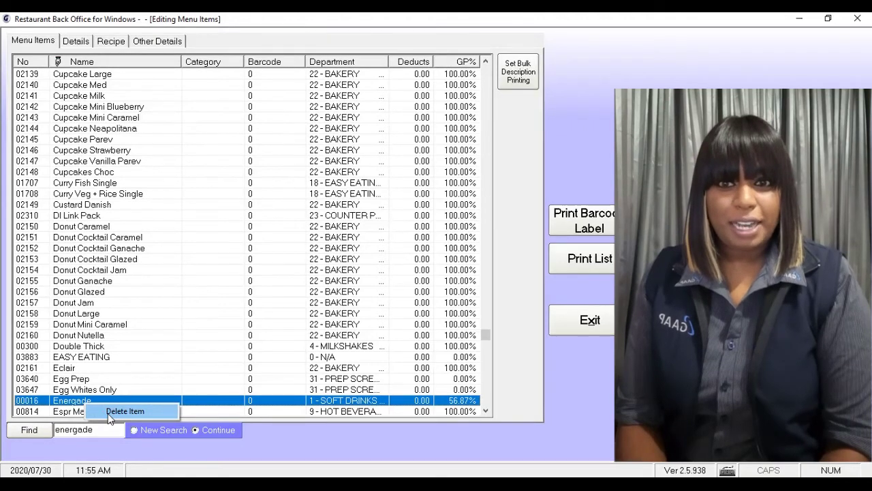
click(109, 412)
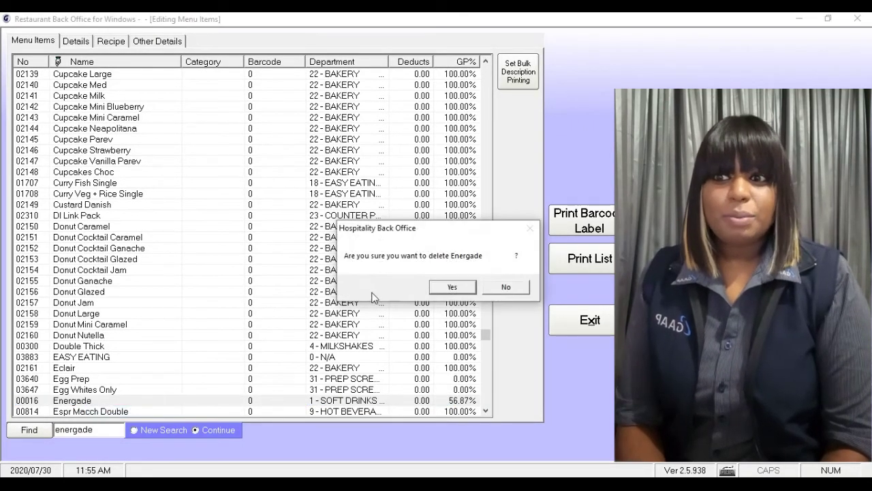
click(453, 287)
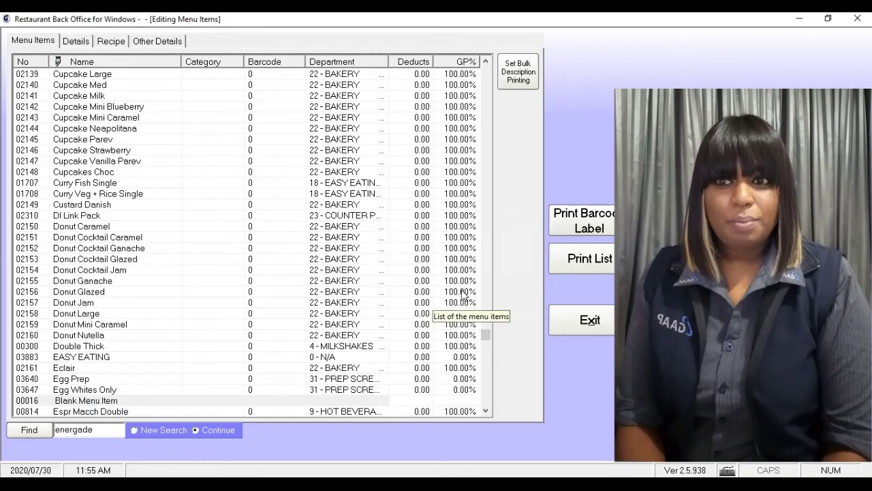
click(589, 326)
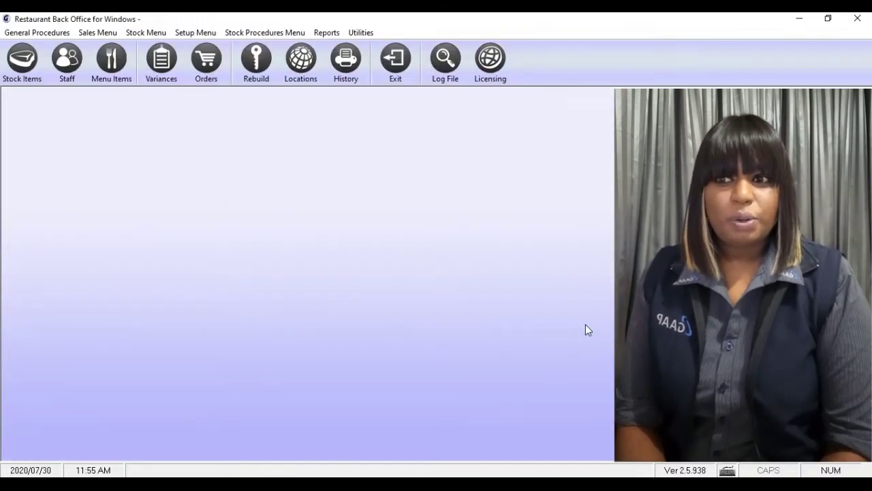